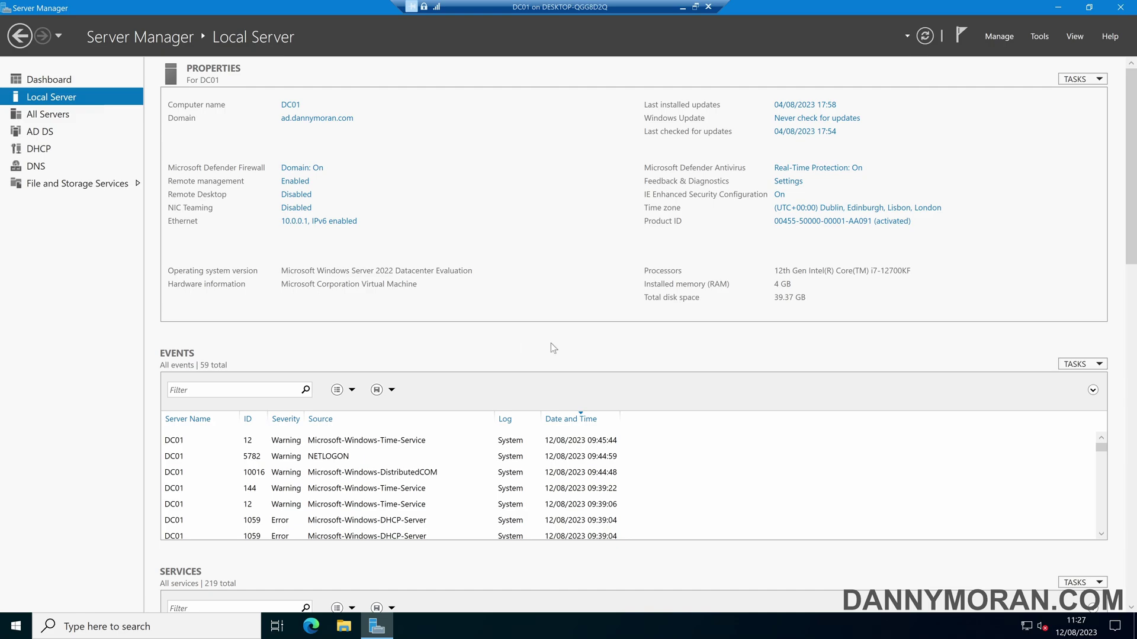
- Launch Active Directory Users and Computers and confirm Advanced Features is enabled in the View menu
{"action": "left_click", "coordinate": [1039, 36]}
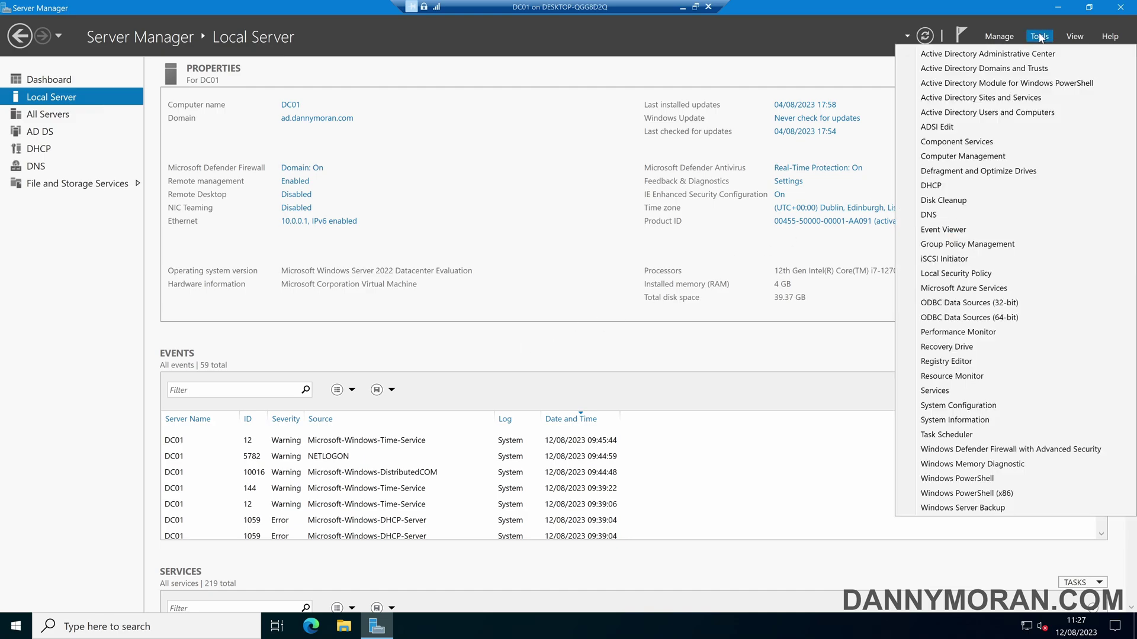
{"action": "left_click", "coordinate": [1025, 112]}
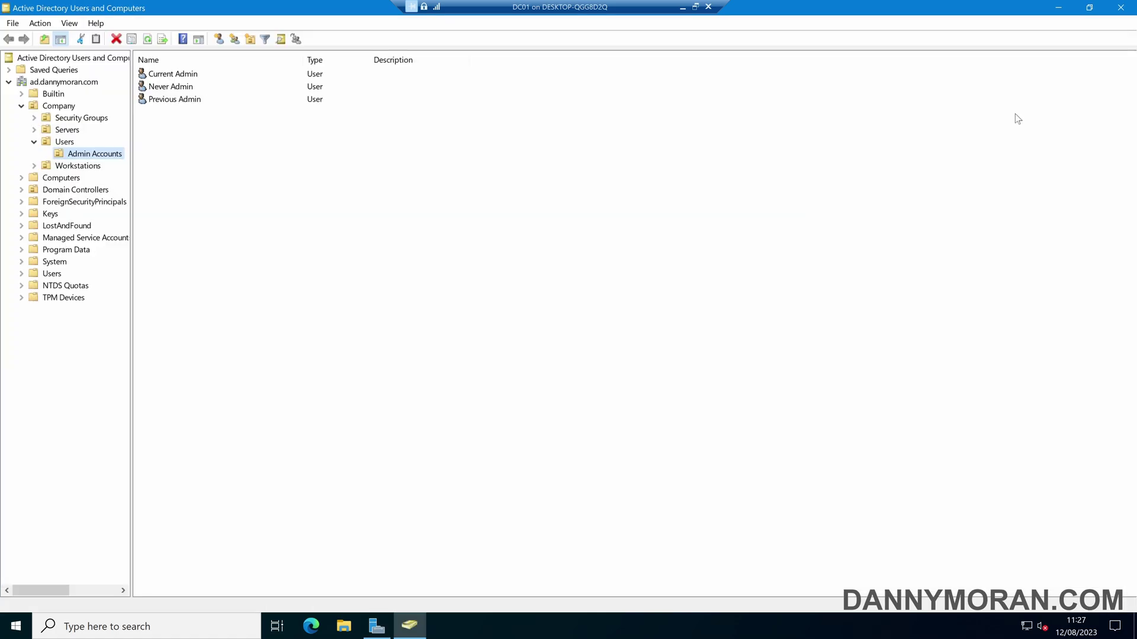
{"action": "left_click", "coordinate": [71, 23]}
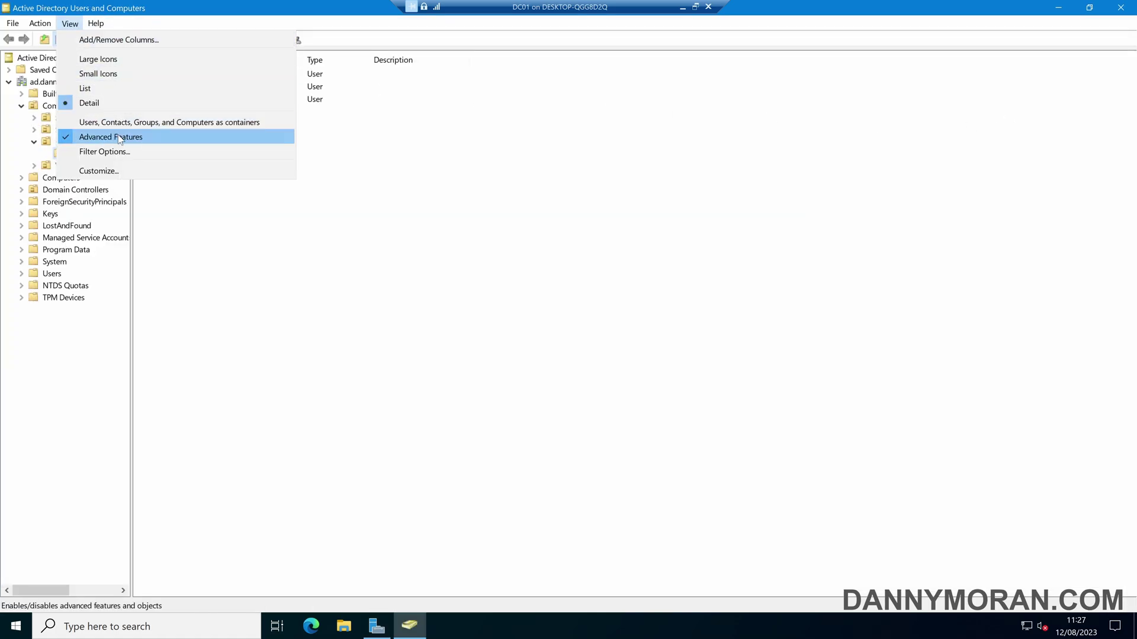
{"action": "left_click", "coordinate": [364, 162]}
- Check Current Admin's Domain Admins membership and its adminCount value of 1 in the Attribute Editor
{"action": "double_click", "coordinate": [200, 77]}
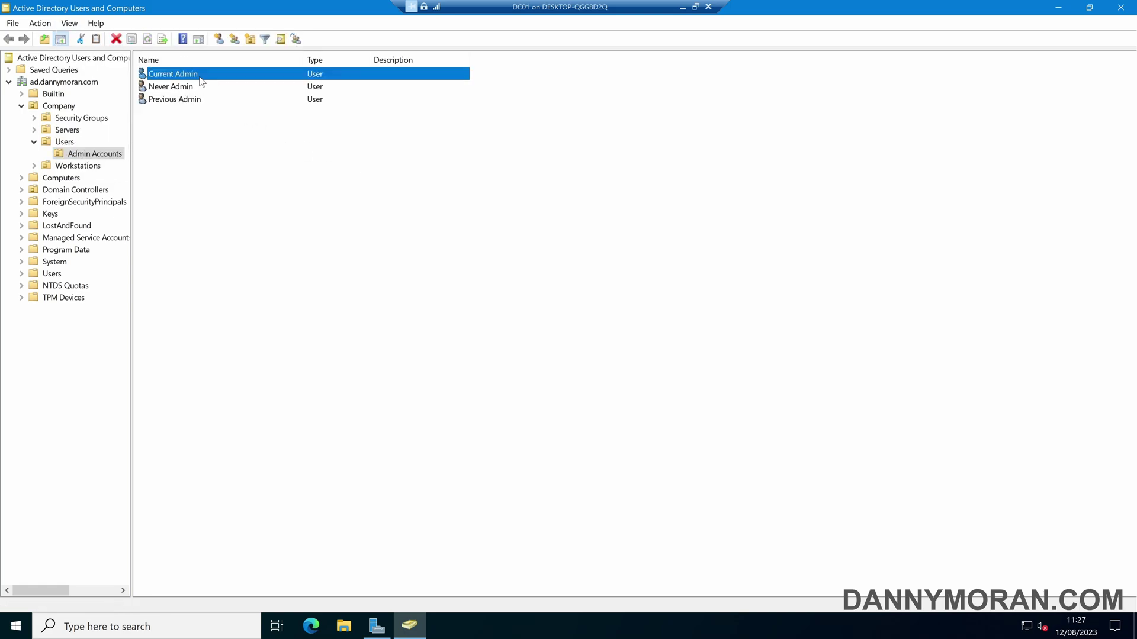
{"action": "left_click", "coordinate": [538, 152]}
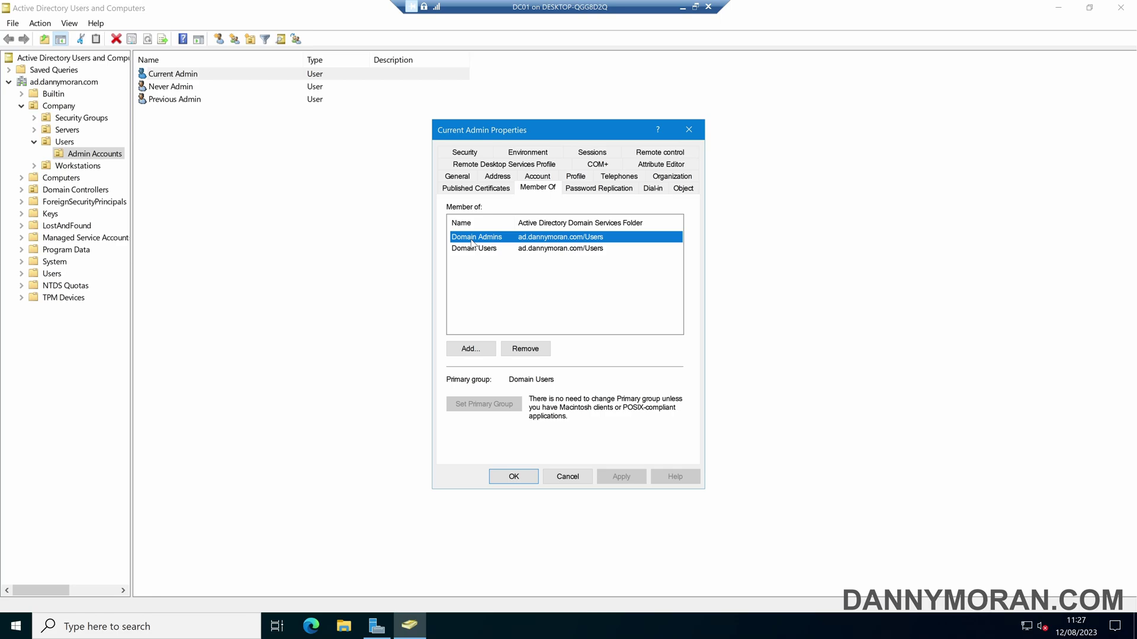
{"action": "left_click", "coordinate": [650, 167]}
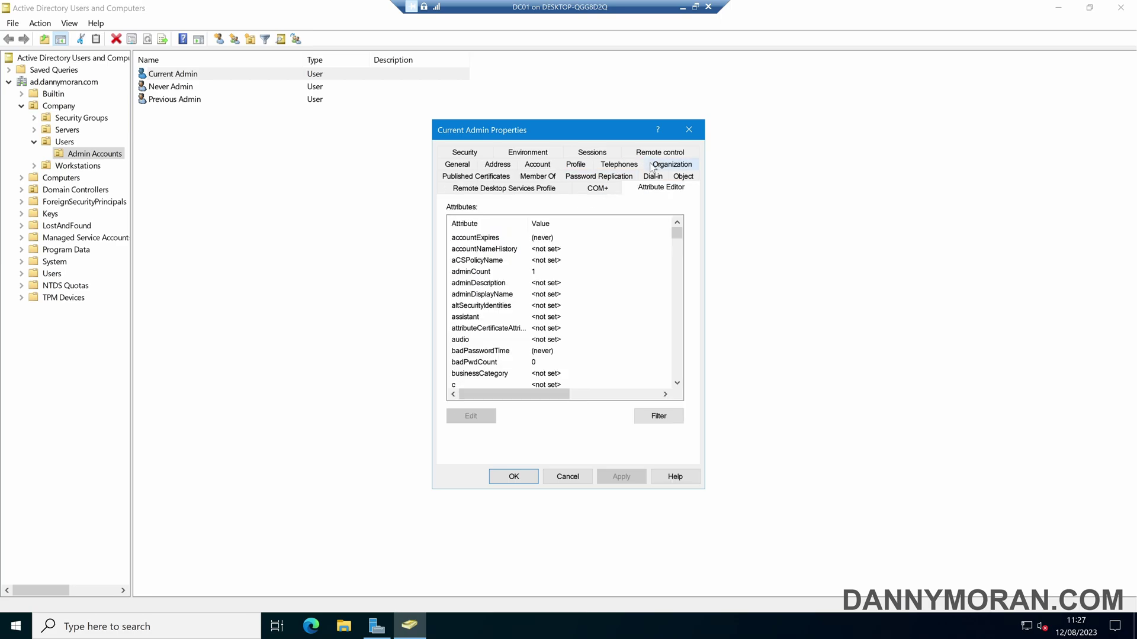
{"action": "left_click", "coordinate": [495, 272]}
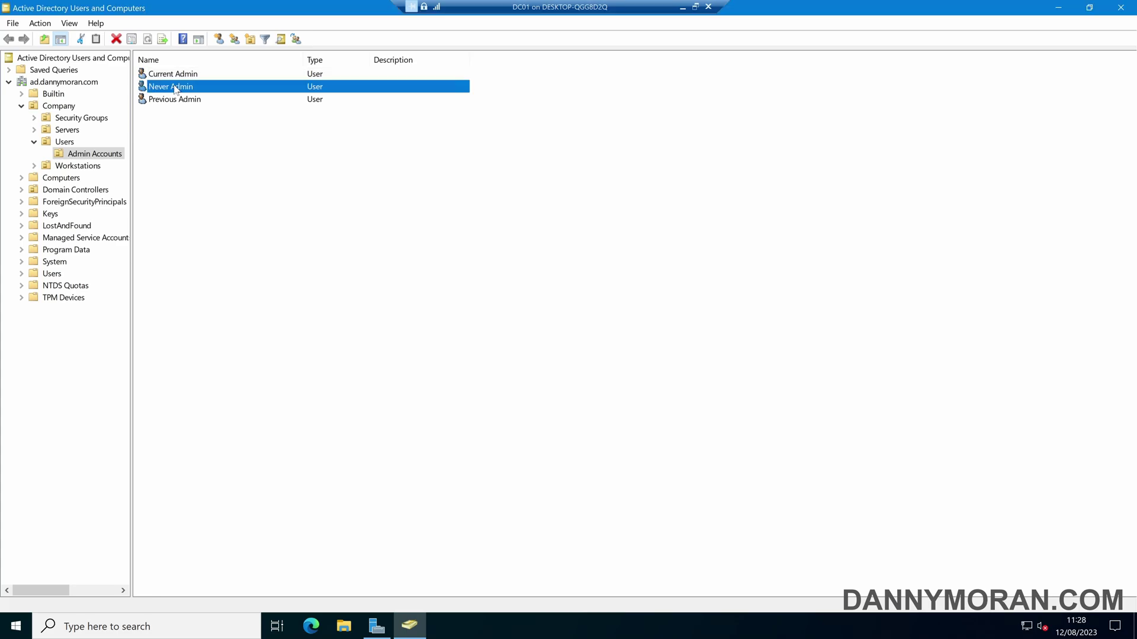
- Confirm Never Admin belongs only to Domain Users and has no adminCount value, then close its properties
{"action": "double_click", "coordinate": [176, 88]}
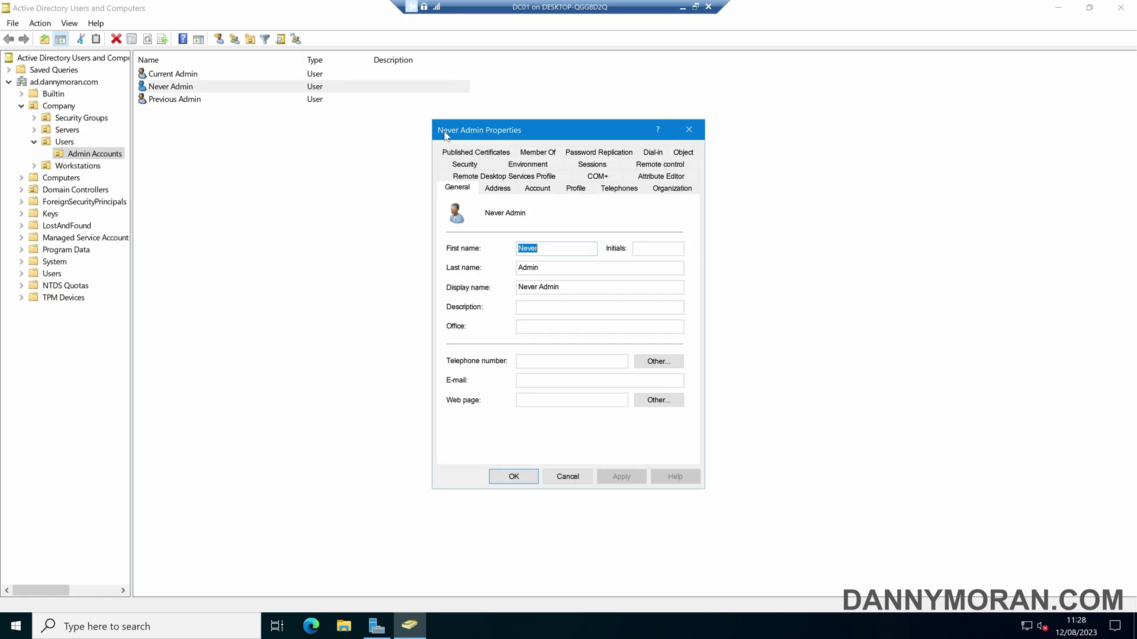
{"action": "left_click", "coordinate": [528, 151]}
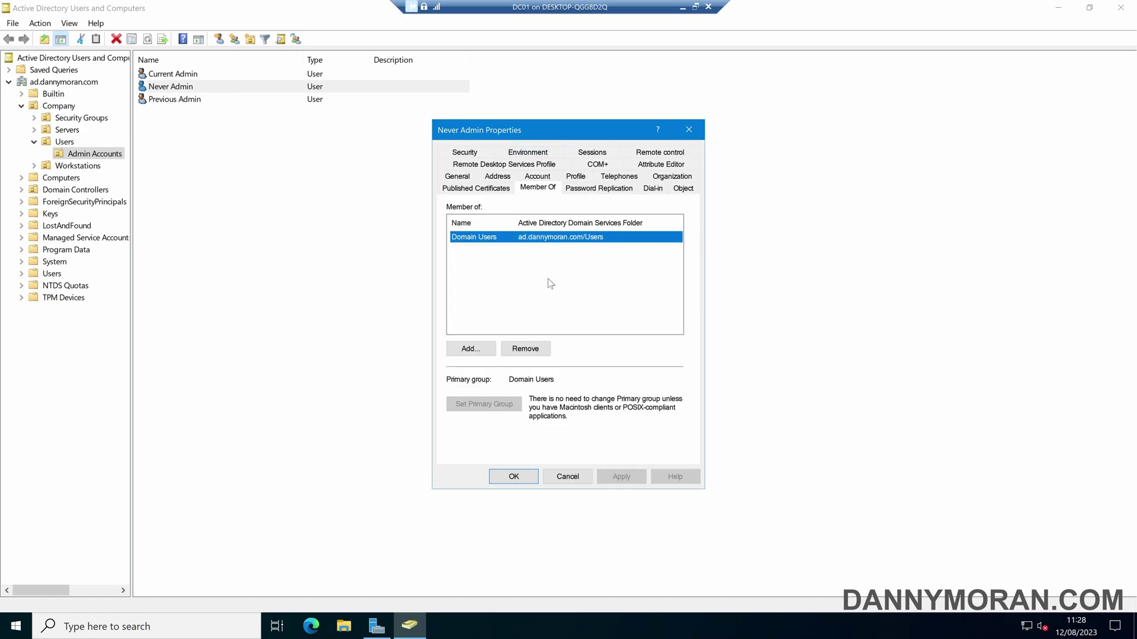
{"action": "left_click", "coordinate": [654, 165]}
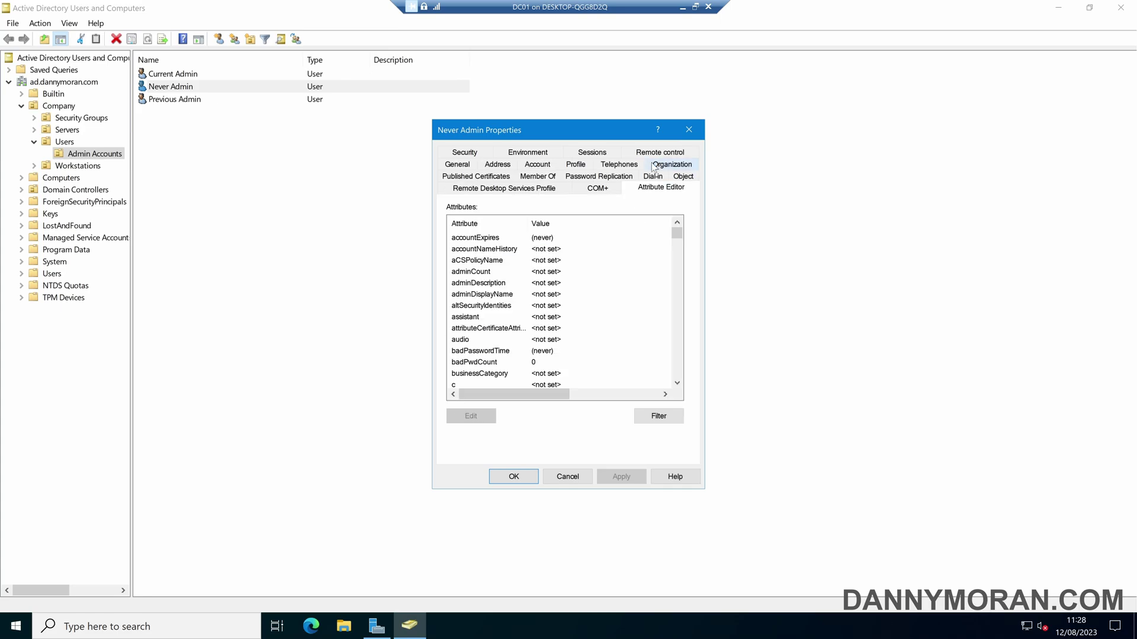
{"action": "left_click", "coordinate": [483, 272]}
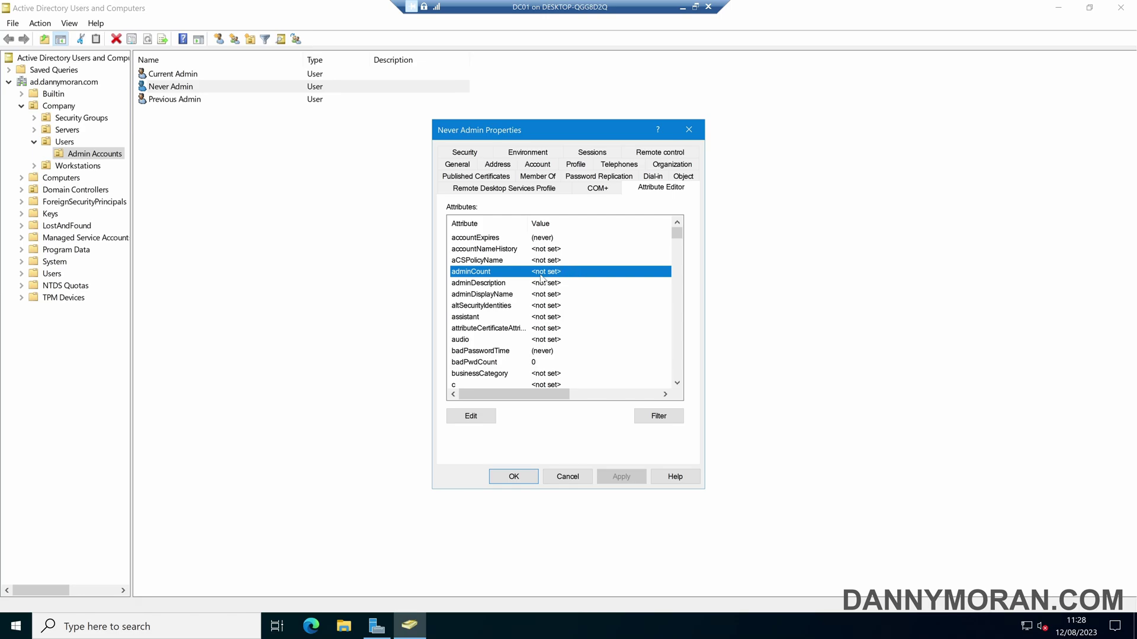
{"action": "left_click", "coordinate": [685, 123]}
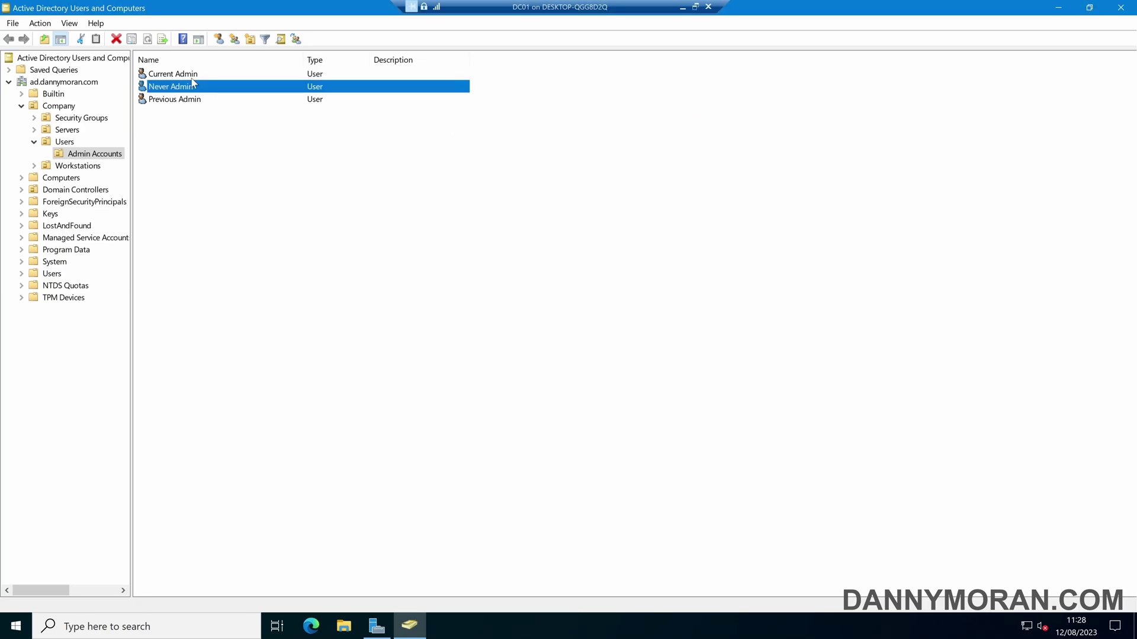
{"action": "left_click", "coordinate": [192, 77]}
{"action": "double_click", "coordinate": [192, 78]}
{"action": "left_click", "coordinate": [537, 151]}
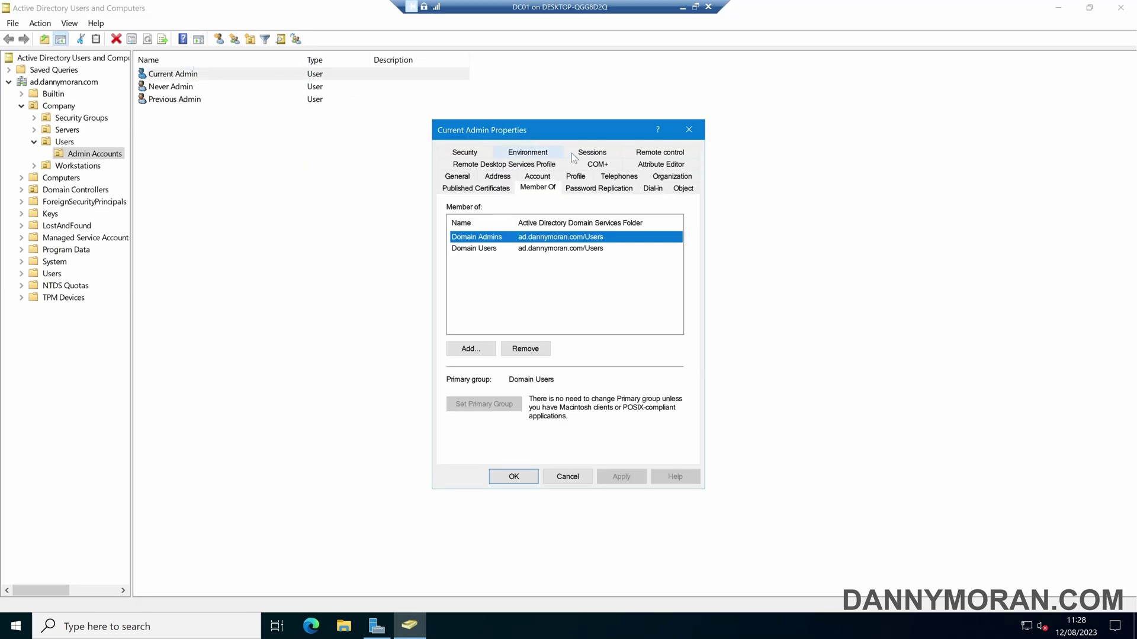
{"action": "left_click", "coordinate": [672, 166]}
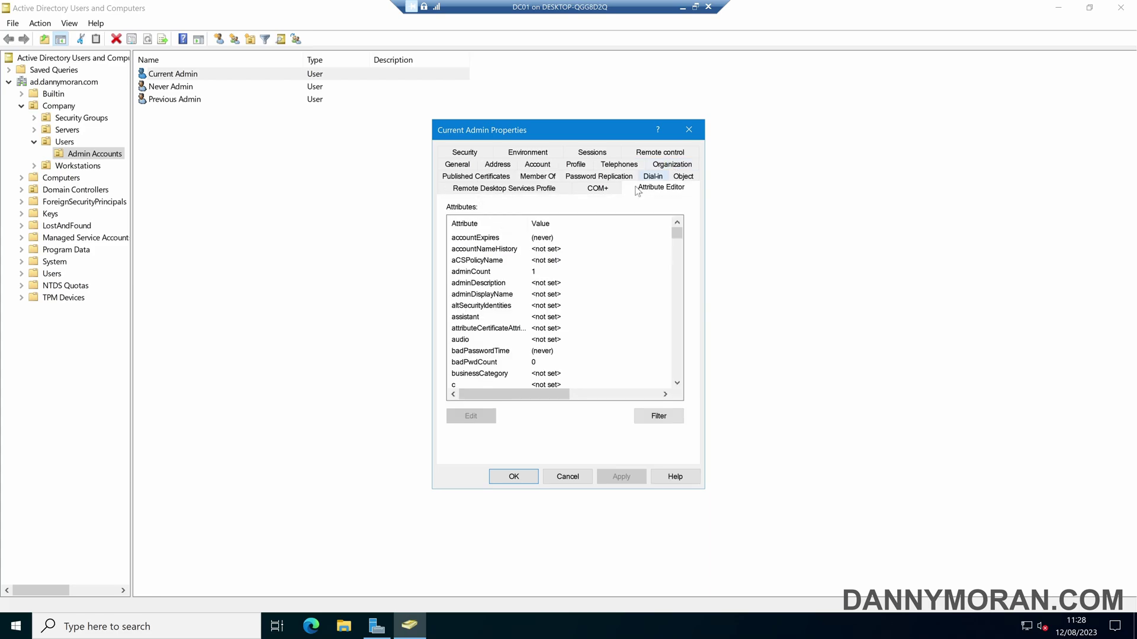
{"action": "left_click", "coordinate": [536, 271]}
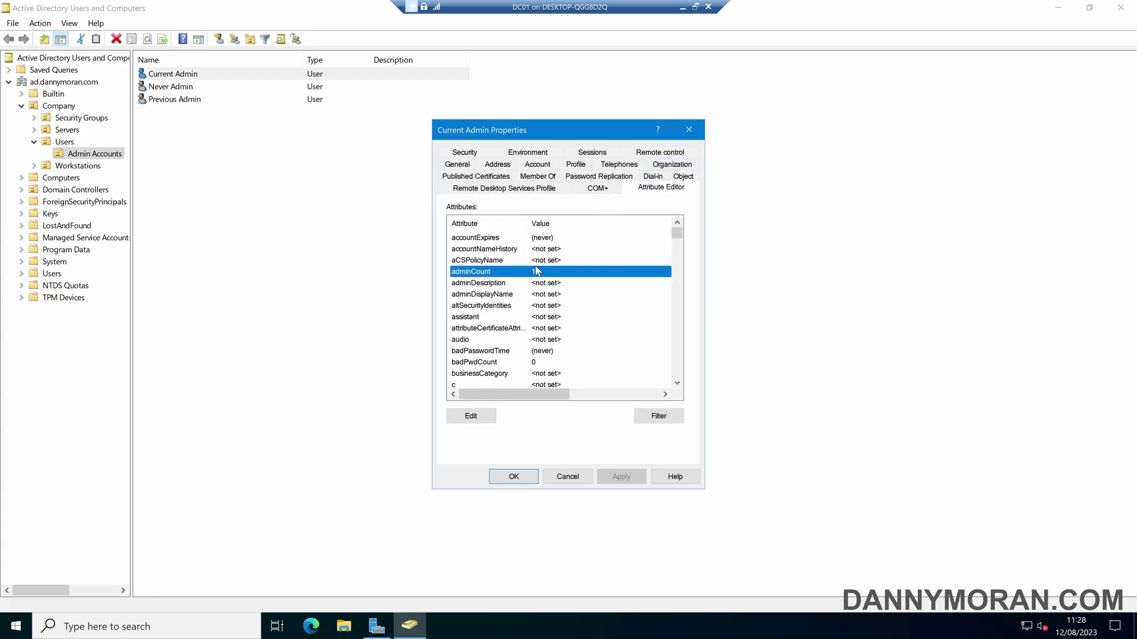
{"action": "left_click", "coordinate": [537, 176]}
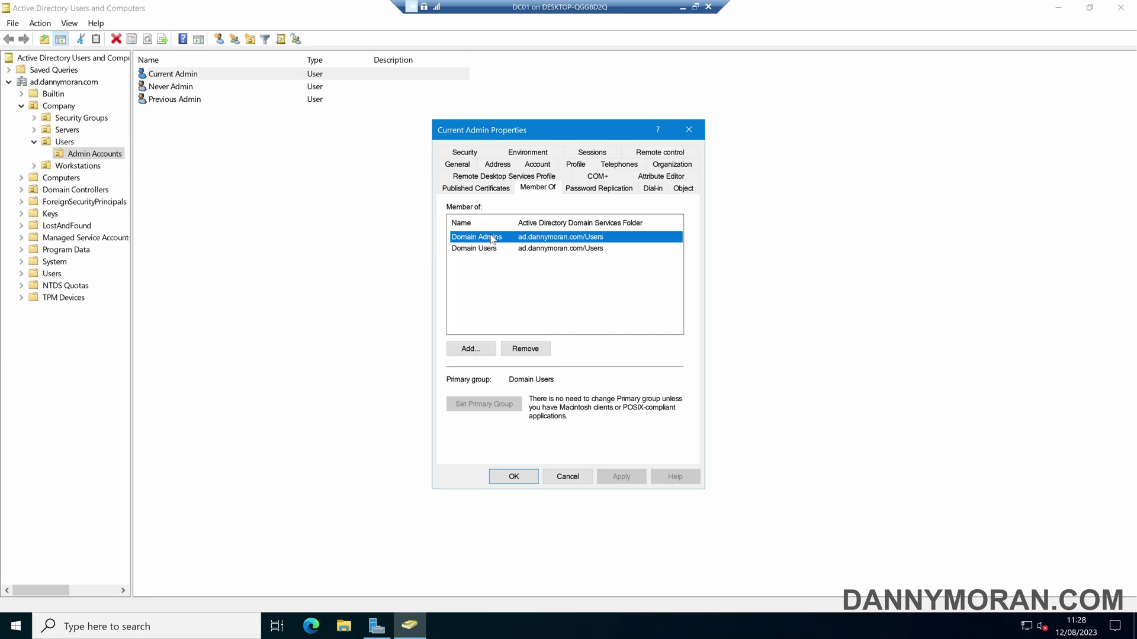
{"action": "left_click", "coordinate": [669, 175]}
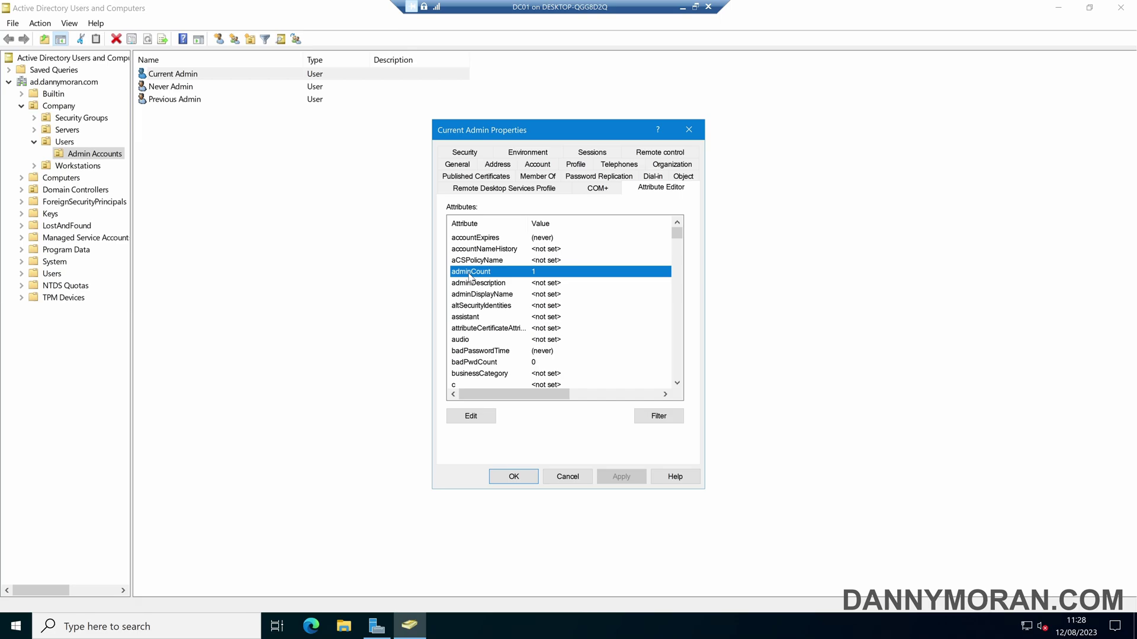
{"action": "key", "text": "Escape"}
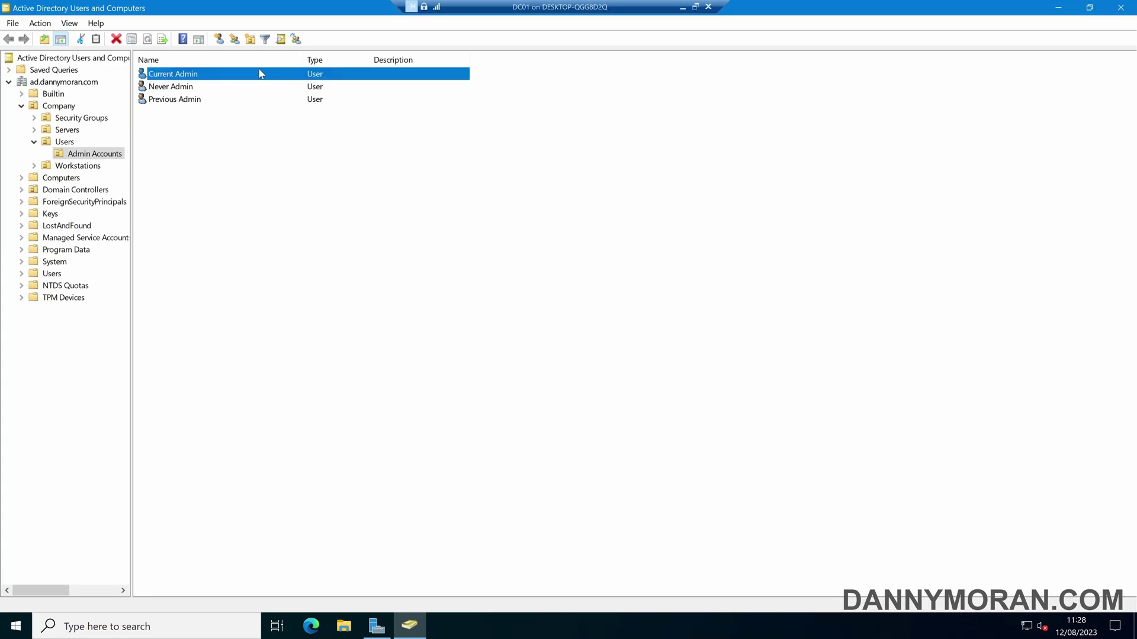
- Review Previous Admin's group memberships and its adminCount value of 1, then cancel its properties
{"action": "double_click", "coordinate": [187, 101]}
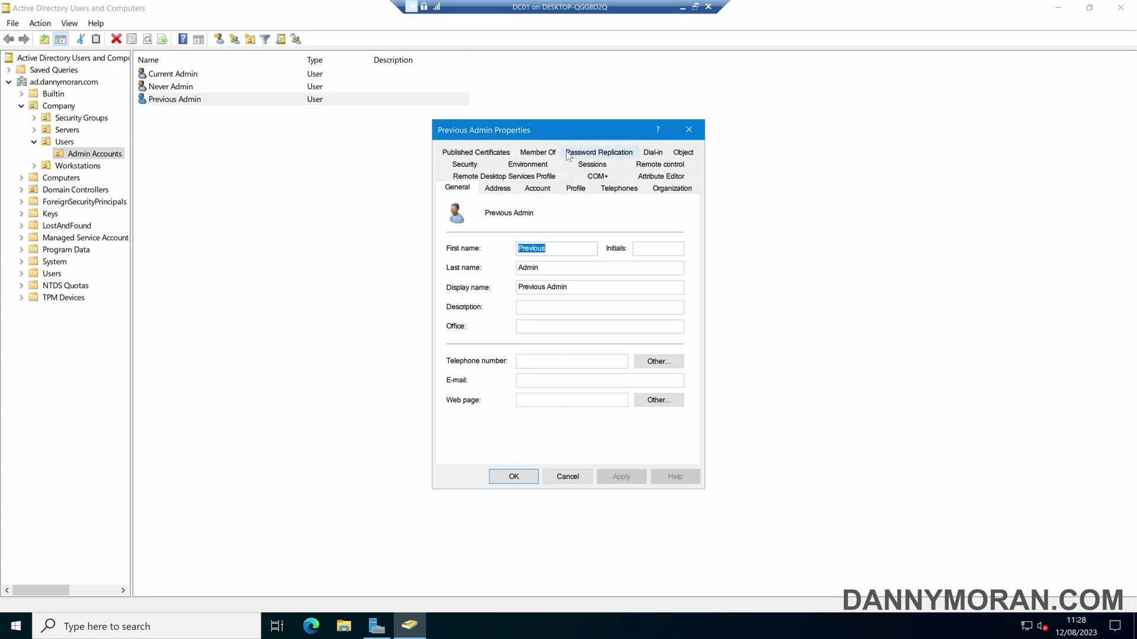
{"action": "left_click", "coordinate": [538, 152]}
{"action": "left_click", "coordinate": [527, 276]}
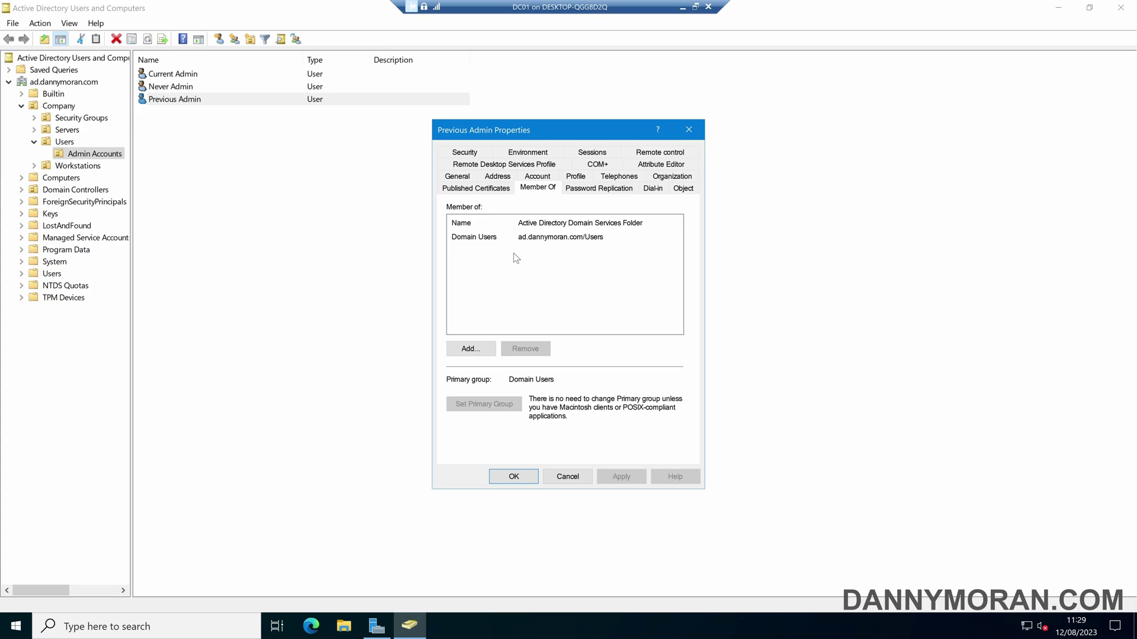
{"action": "left_click", "coordinate": [648, 168]}
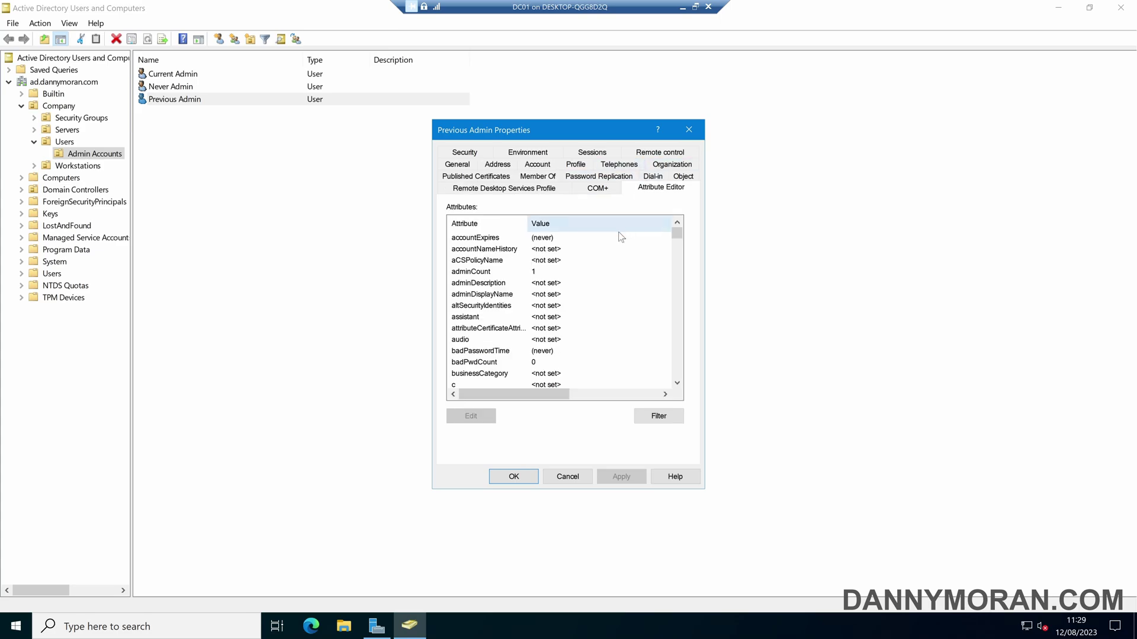
{"action": "left_click", "coordinate": [480, 273]}
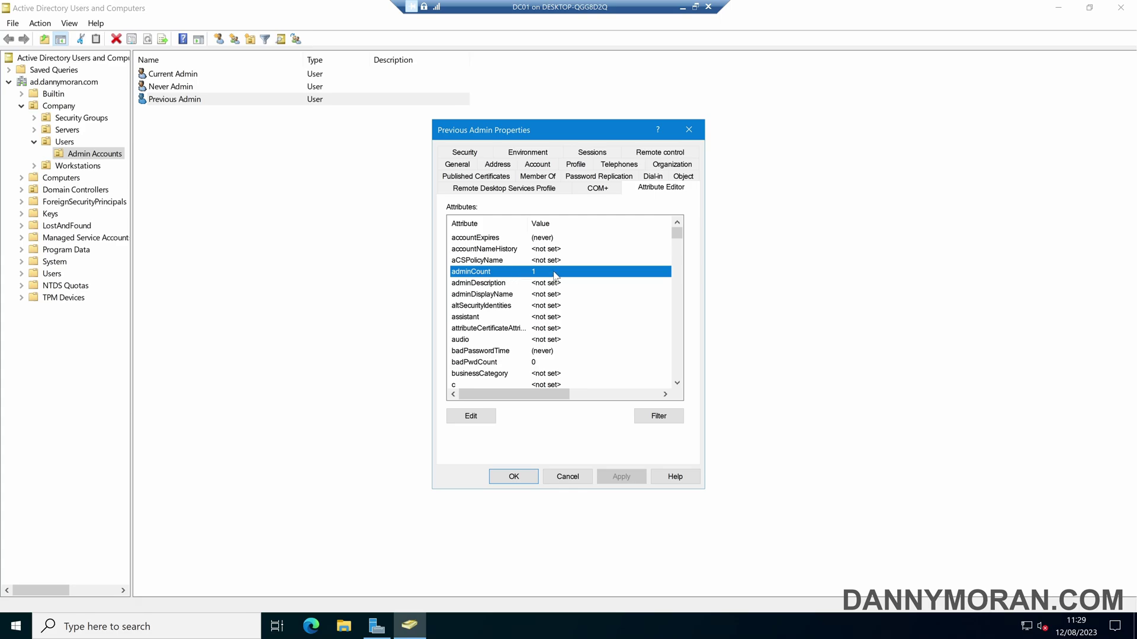
{"action": "left_click", "coordinate": [537, 176]}
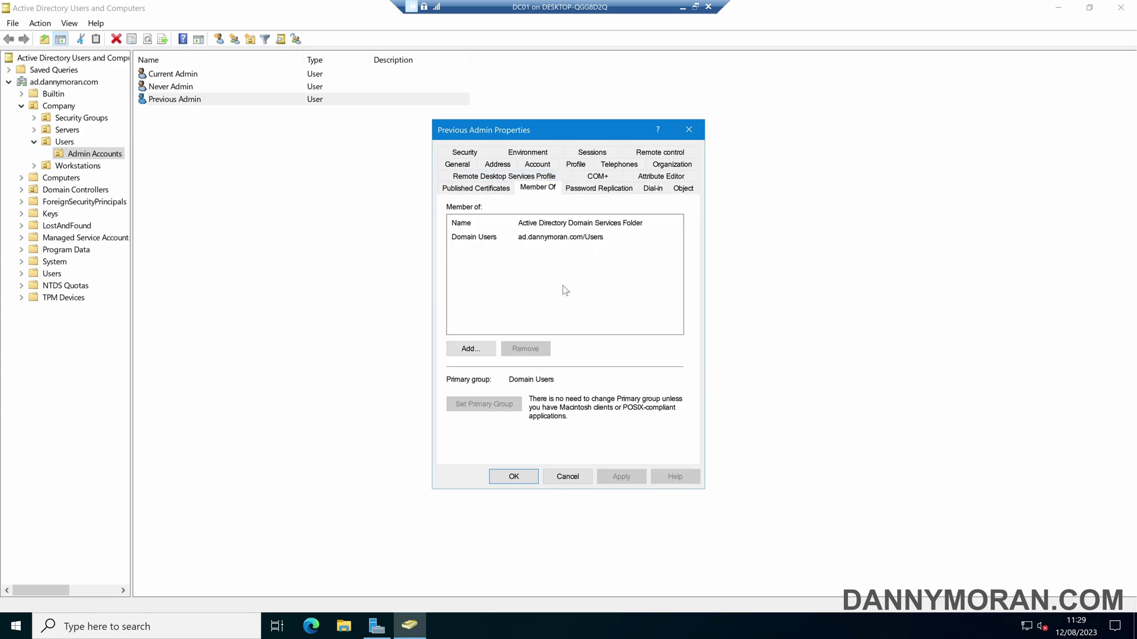
{"action": "left_click", "coordinate": [661, 176]}
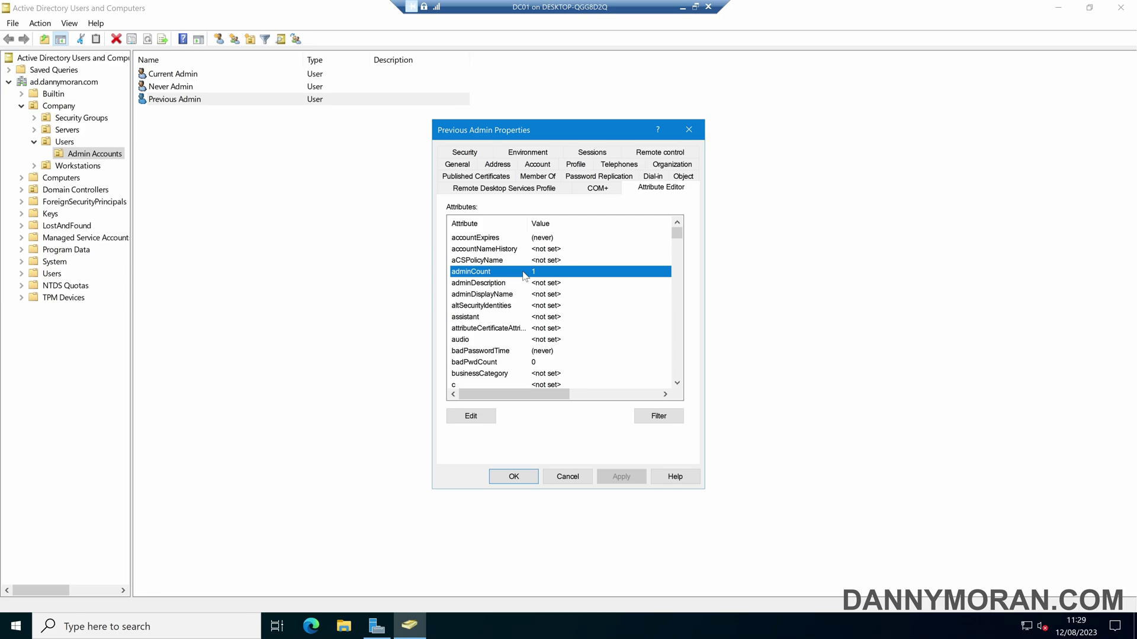
{"action": "left_click", "coordinate": [566, 475]}
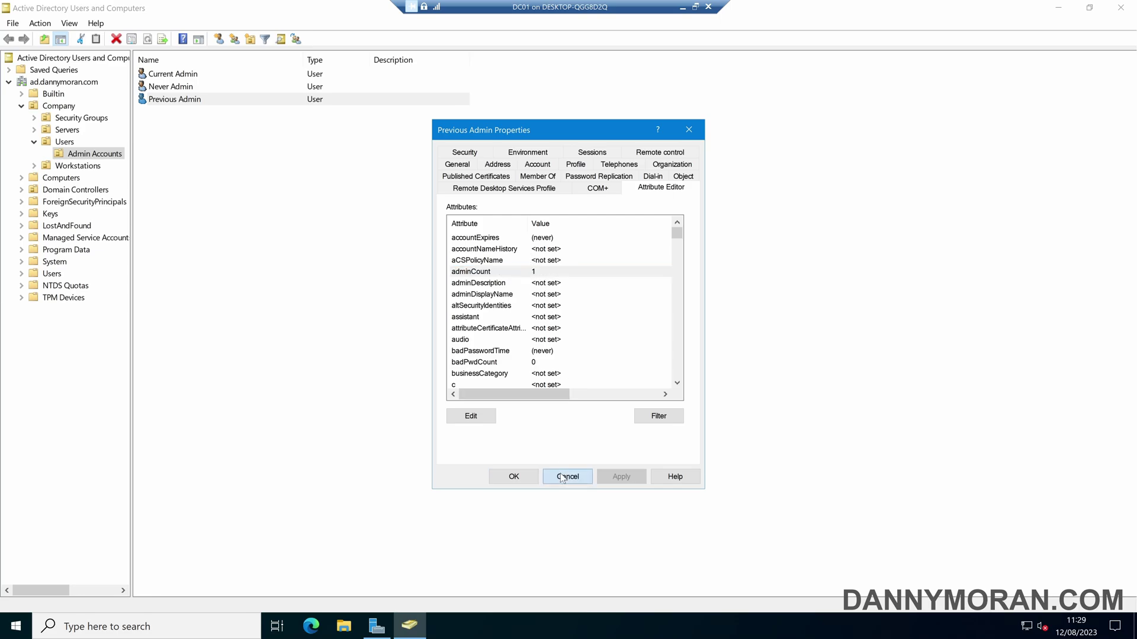
{"action": "key", "text": "super+x"}
- In an admin PowerShell, run Get-ADUser -Filter "adminCount -eq 1" | ft name, samaccountname, enabled
{"action": "left_click", "coordinate": [95, 459]}
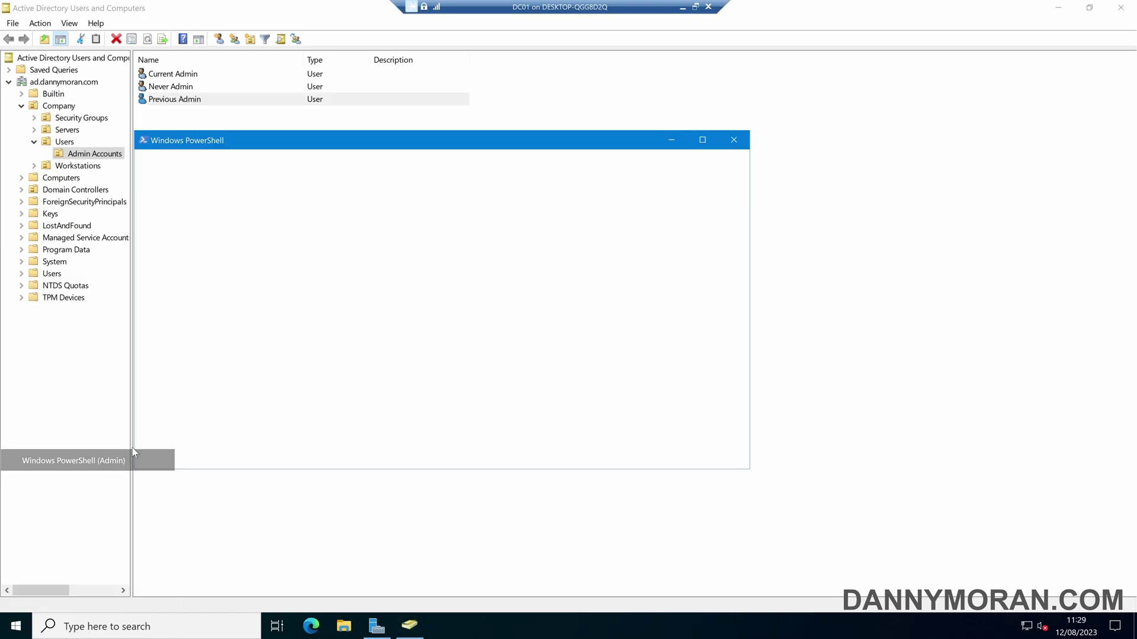
{"action": "double_click", "coordinate": [408, 140]}
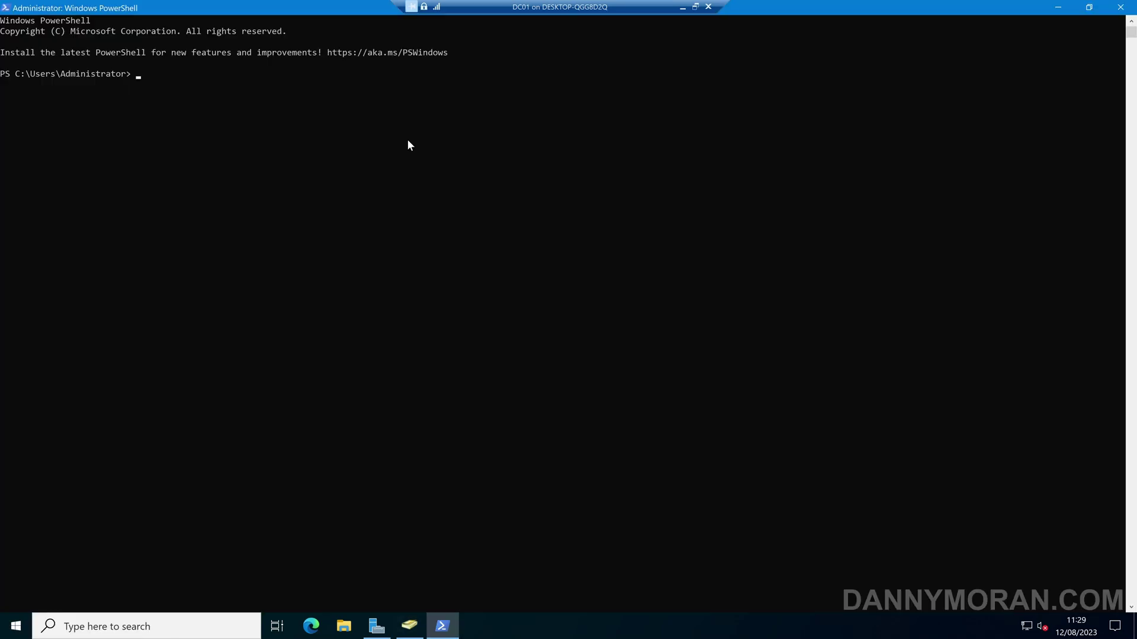
{"action": "right_click", "coordinate": [401, 156]}
{"action": "scroll", "coordinate": [400, 157], "scroll_direction": "up", "scroll_amount": 2}
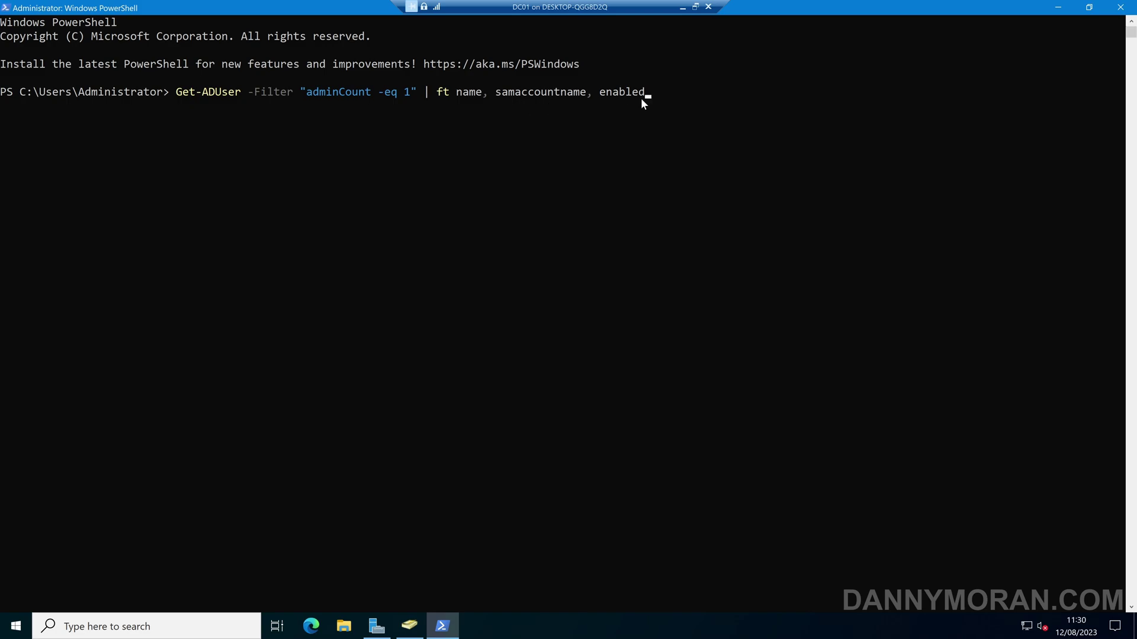
{"action": "key", "text": "Return"}
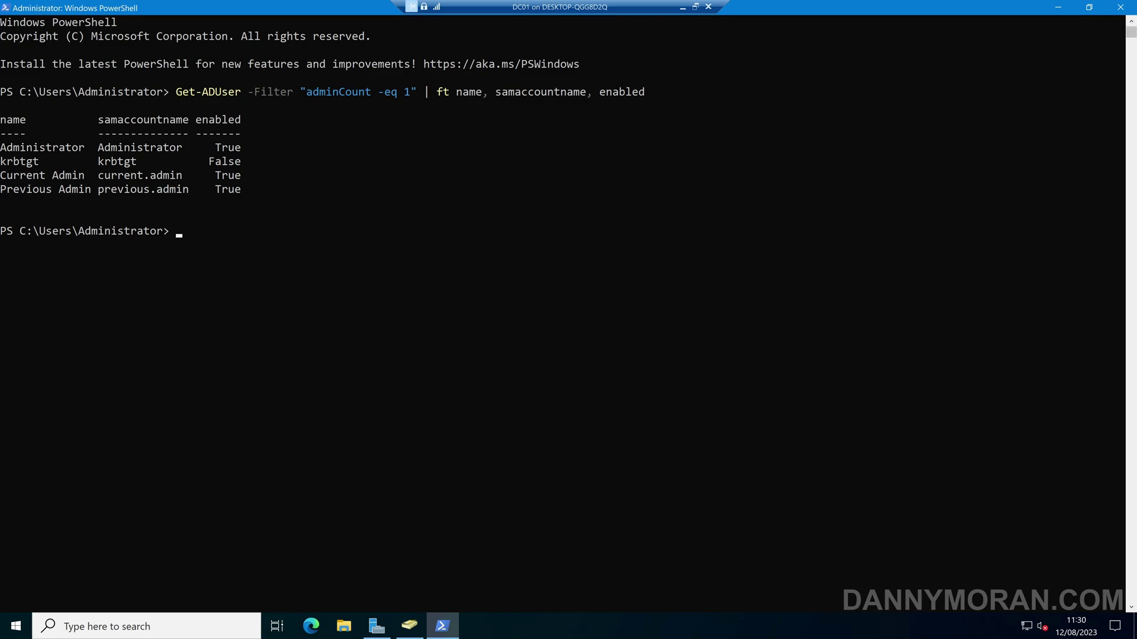
- Run Get-ADGroup -Filter "adminCount -eq 1" | ft name to list the 14 protected groups
{"action": "key", "text": "ctrl+v"}
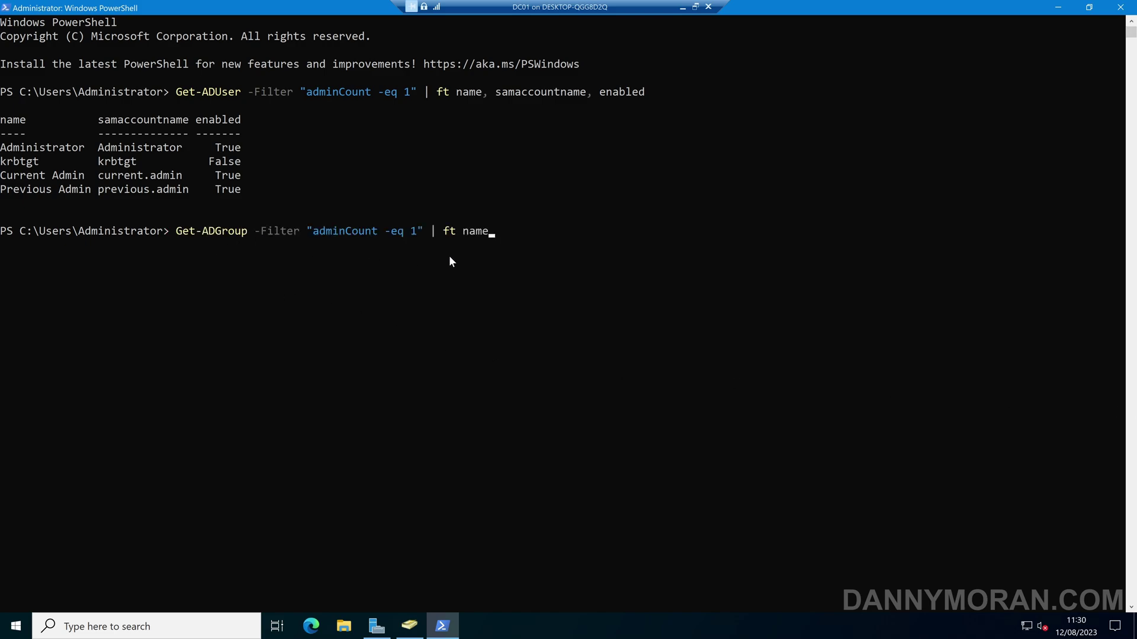
{"action": "key", "text": "Return"}
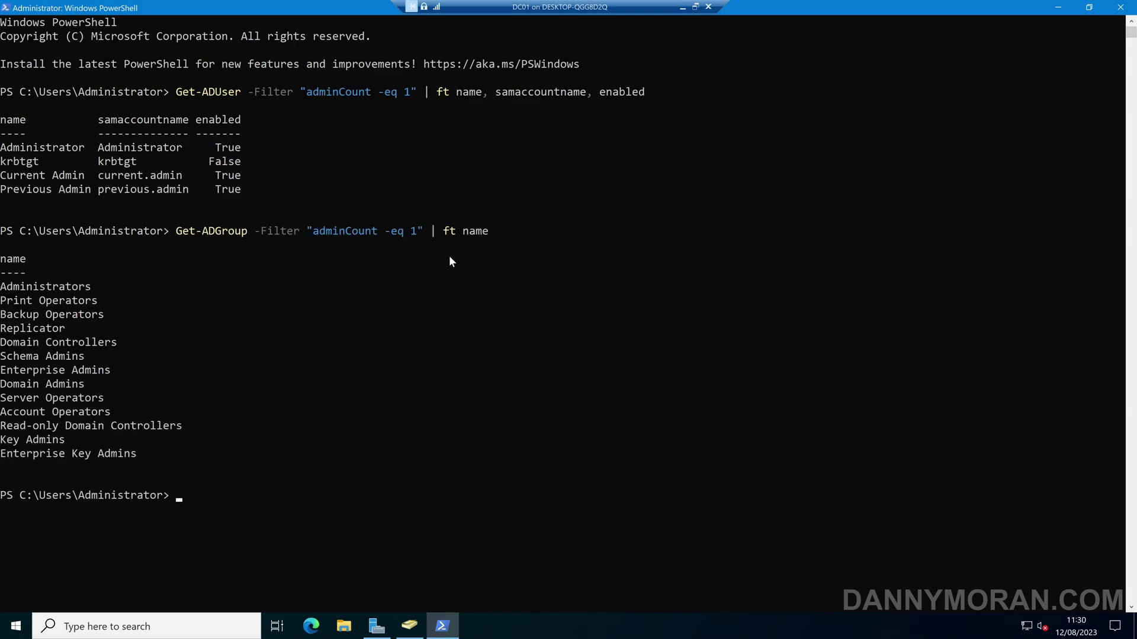